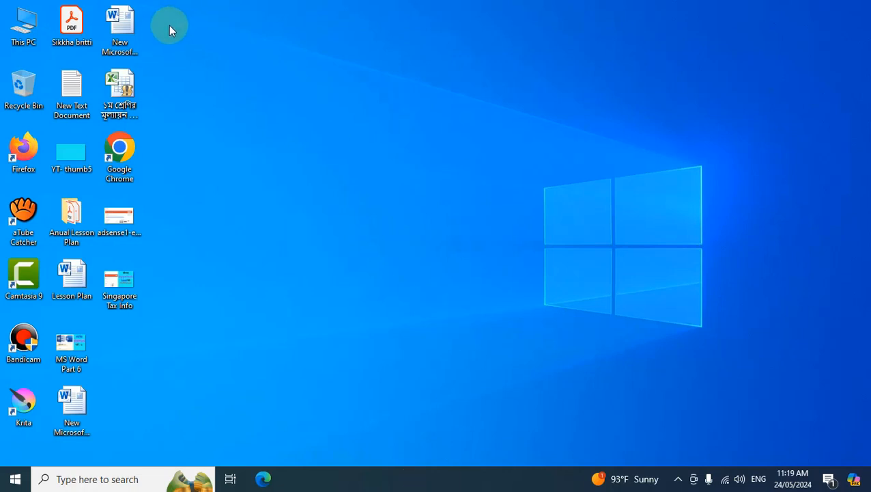
Open the New Microsoft Word Document (2) file, examine the file path in its page footer, and close the document
click(130, 27)
double_click(129, 27)
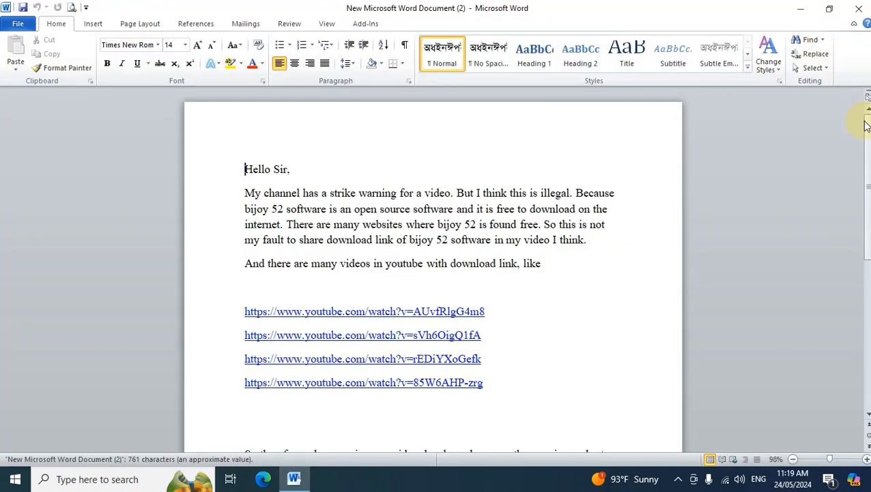
drag(866, 125, 846, 282)
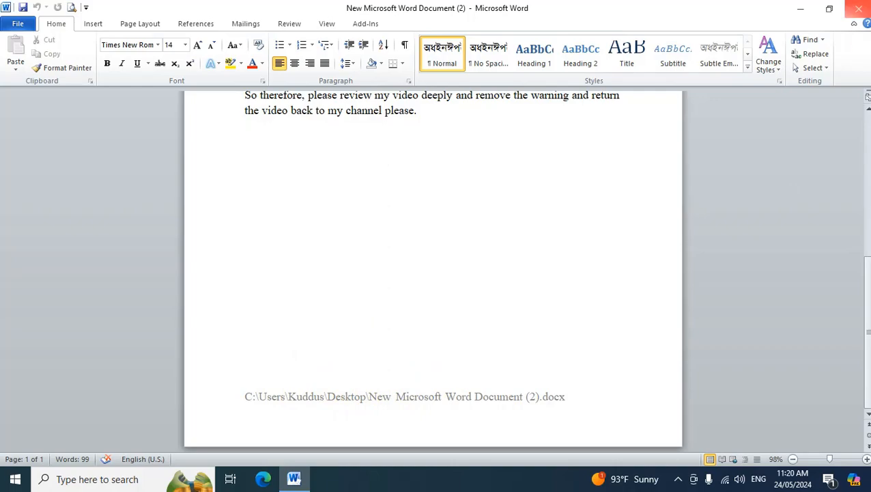
click(866, 8)
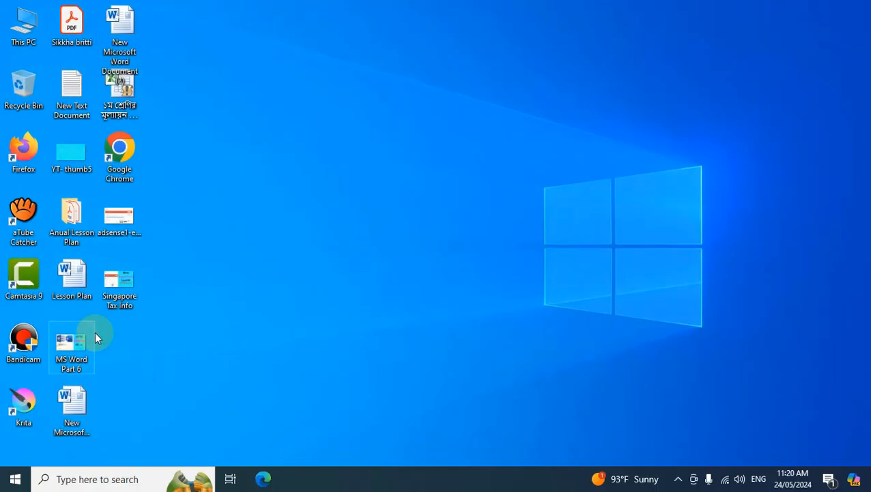
Open the Lesson Plan document from the desktop and look over the end of its first page
double_click(74, 272)
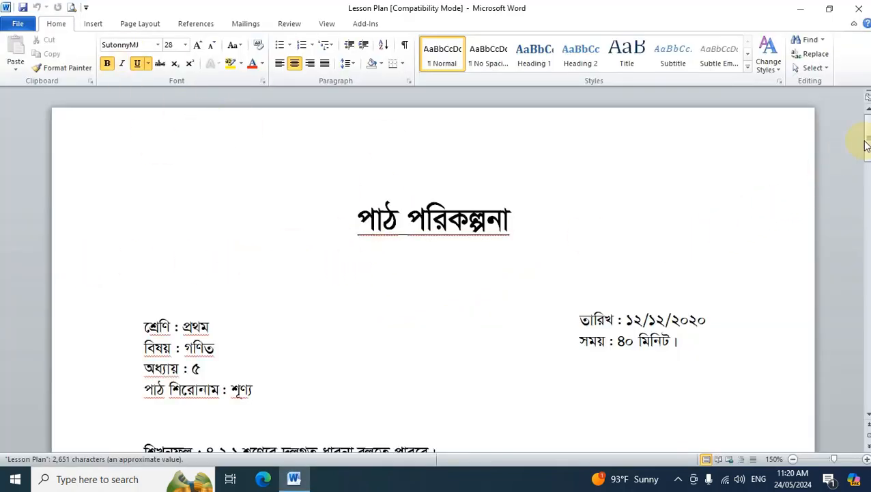
drag(865, 142, 861, 215)
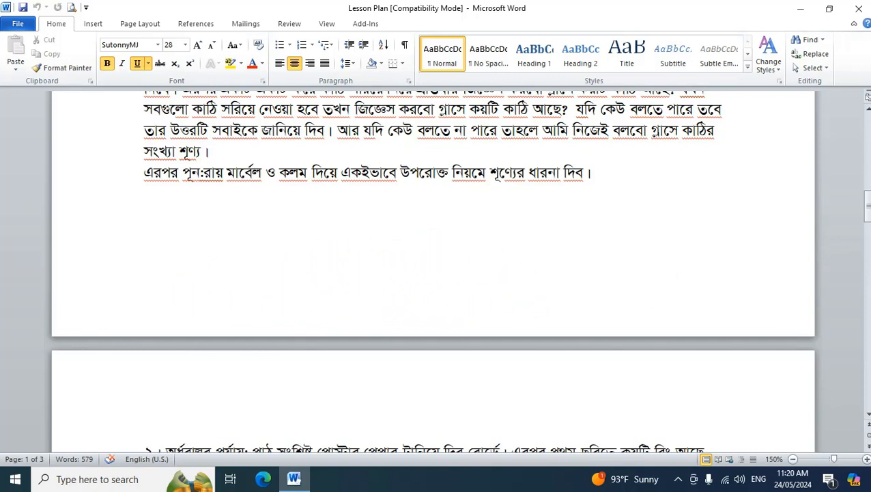
scroll(436, 273, up, 15)
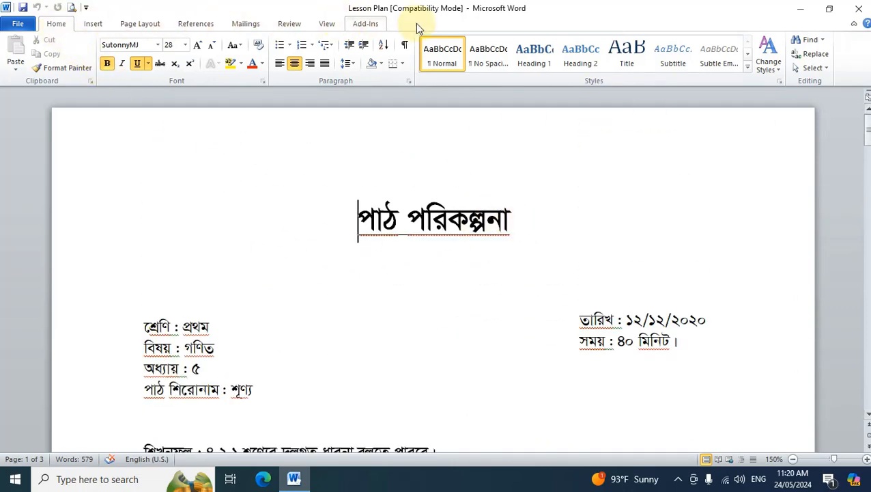
Insert the built-in Blank footer into the Lesson Plan document
click(94, 26)
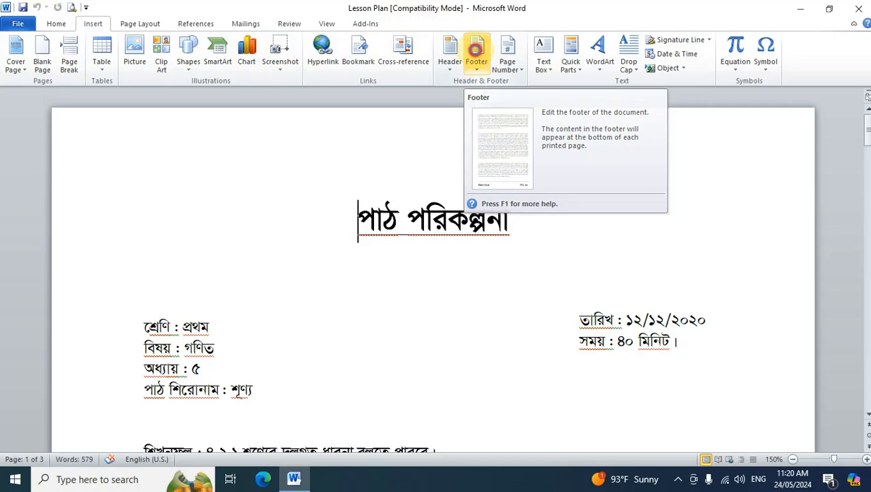
click(477, 55)
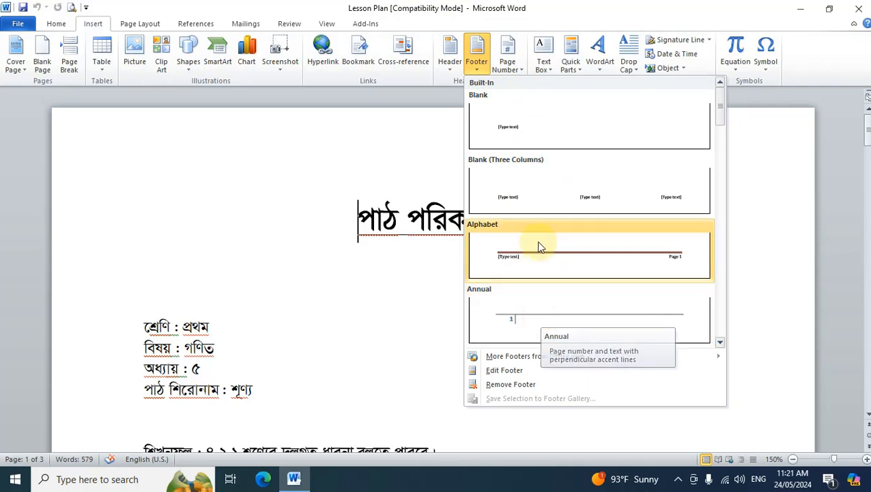
click(548, 132)
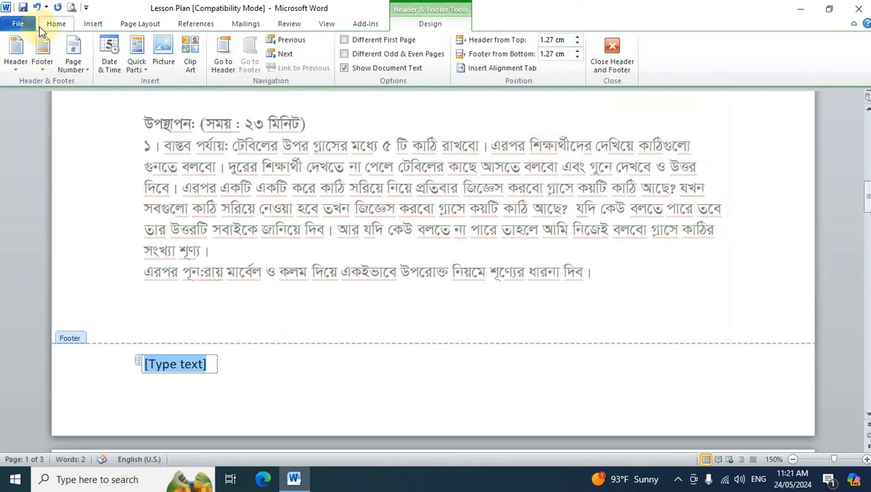
Replace the footer placeholder with a FileName field that adds the path to the filename, and leave footer editing
click(139, 72)
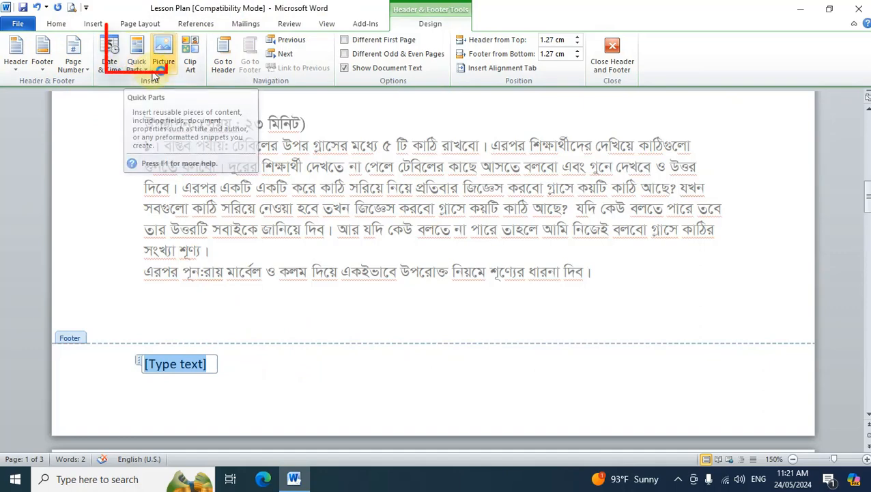
click(143, 71)
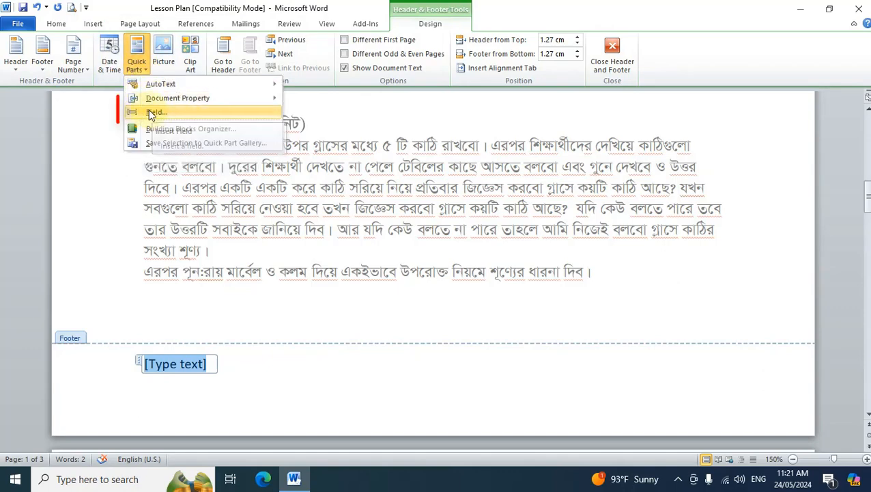
click(183, 117)
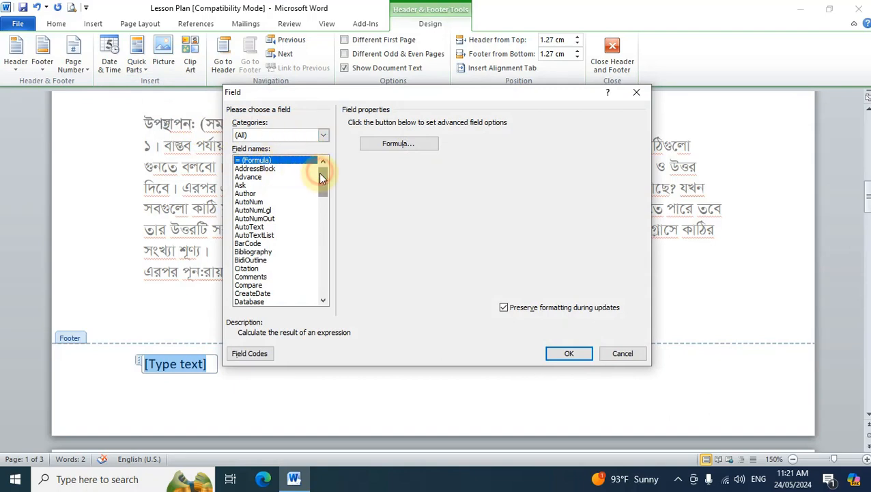
drag(319, 172, 322, 201)
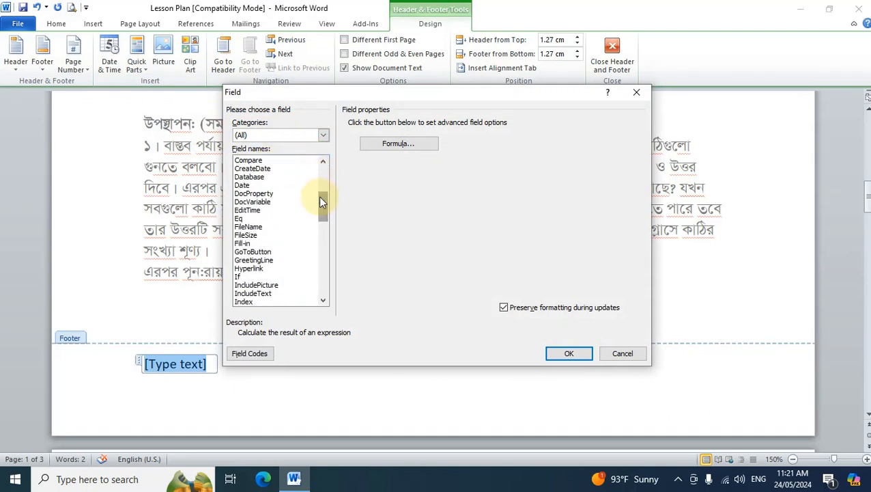
click(250, 227)
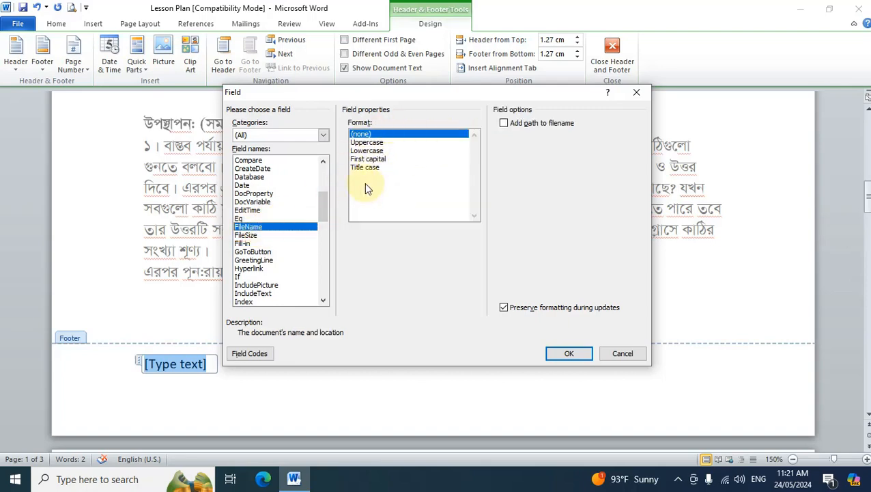
click(504, 124)
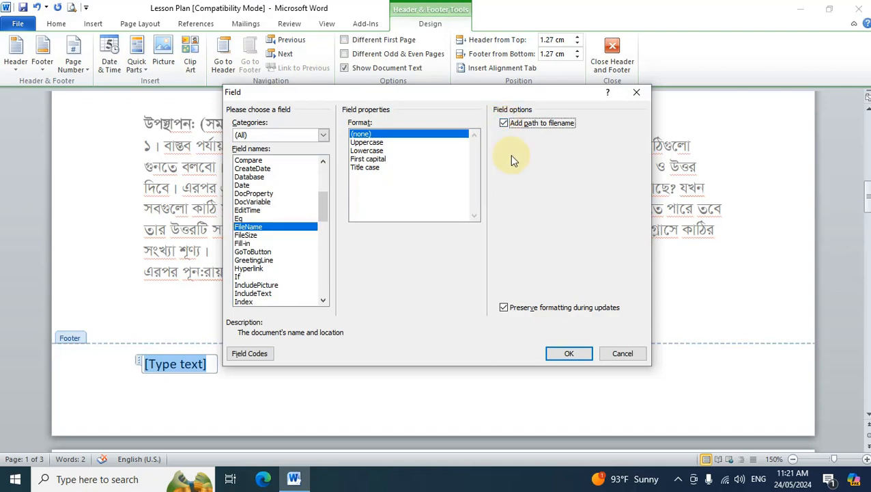
click(570, 352)
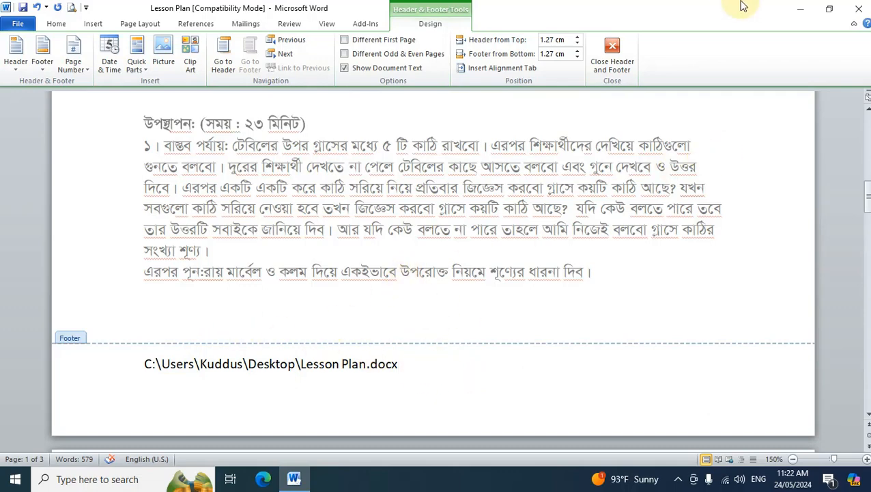
click(625, 66)
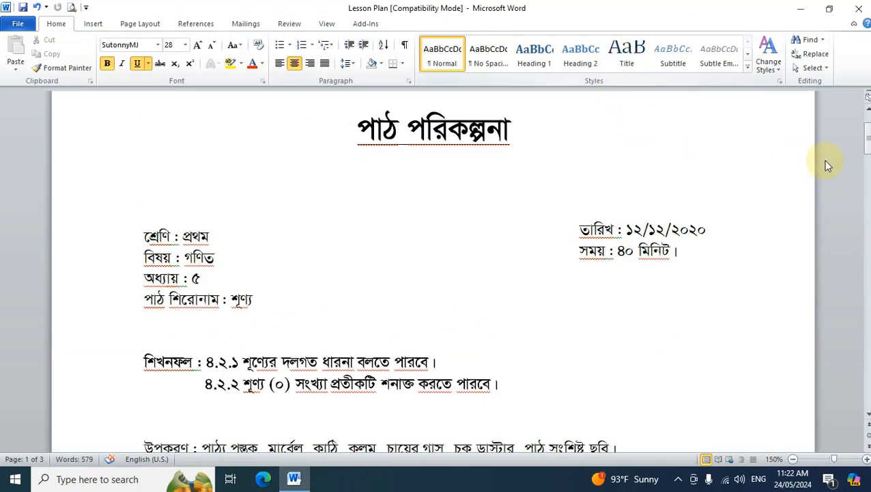
Examine the footer at the end of the first page for the document's file path
drag(866, 146, 865, 199)
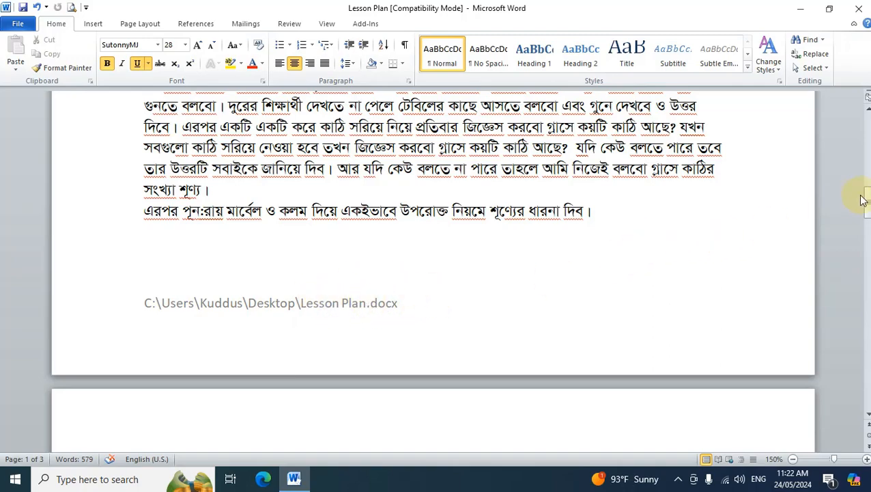
drag(867, 198, 862, 119)
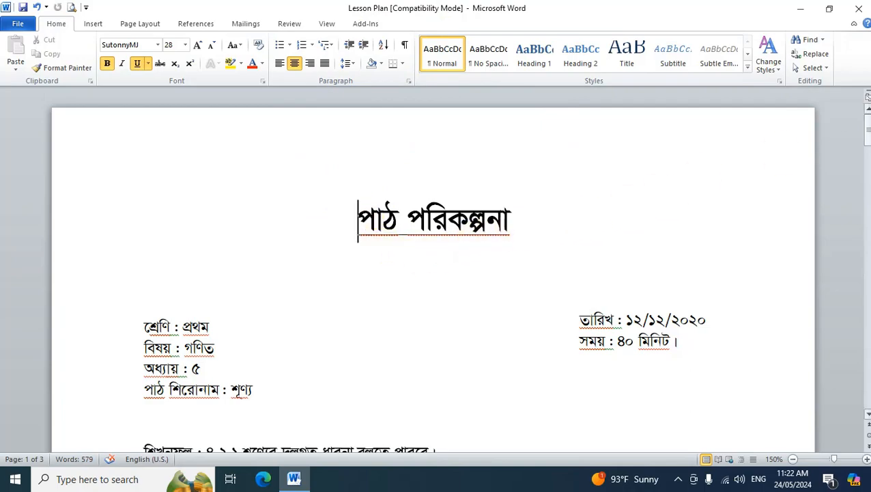
drag(867, 133, 866, 196)
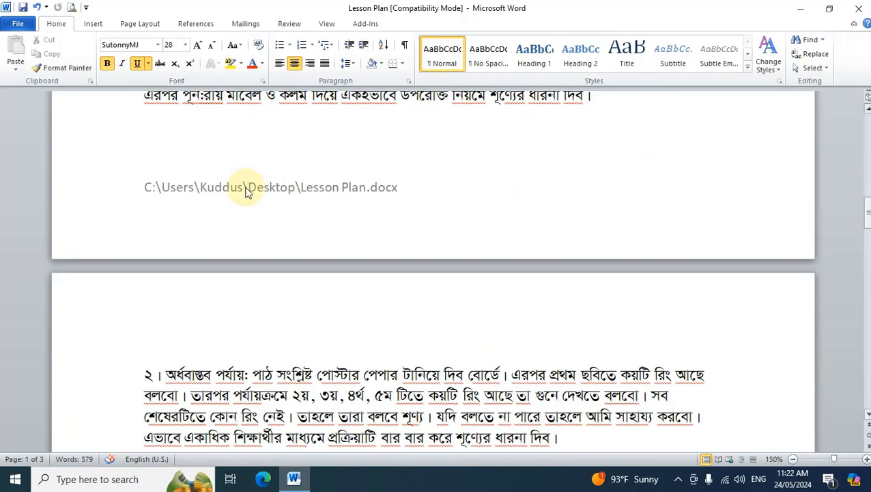
Remove the footer from the Lesson Plan document
click(214, 193)
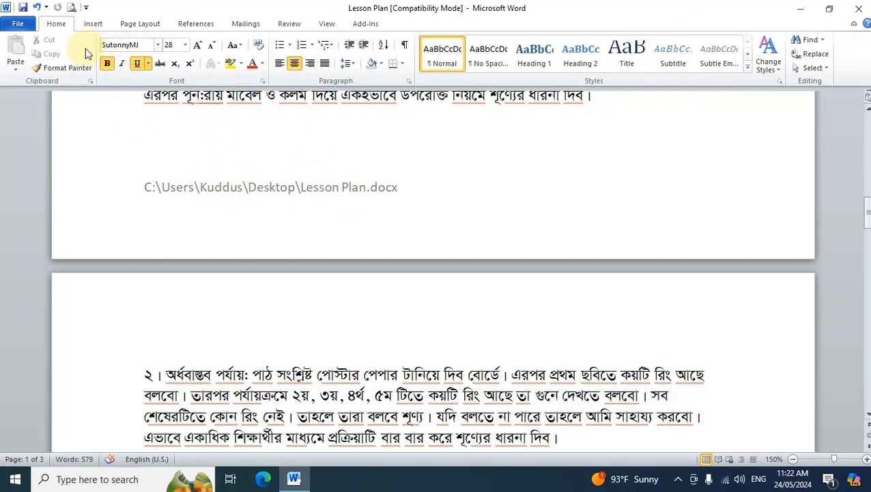
click(89, 24)
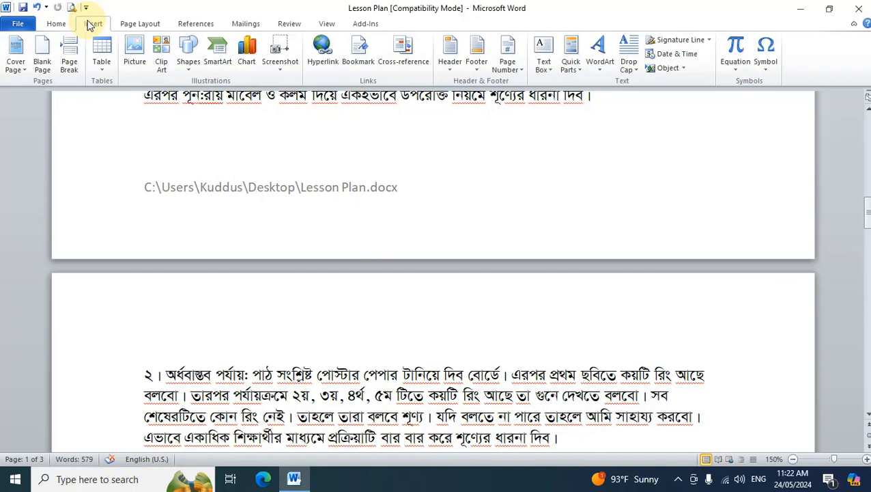
click(478, 51)
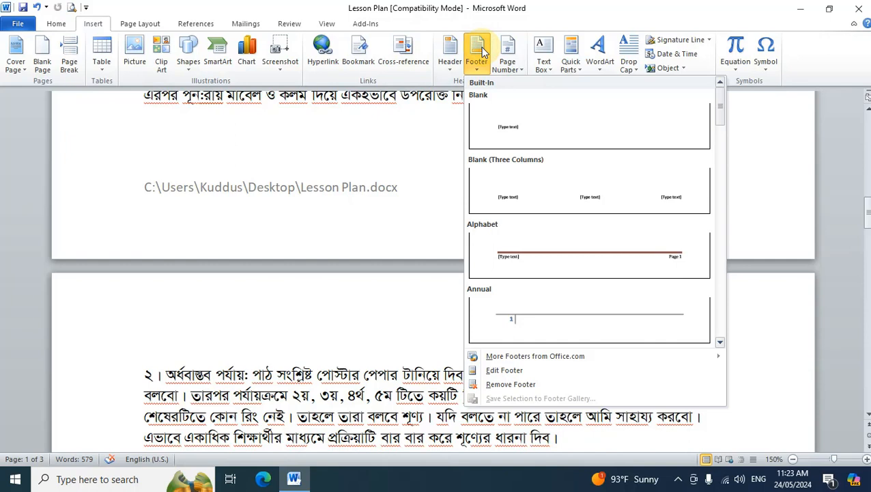
click(508, 385)
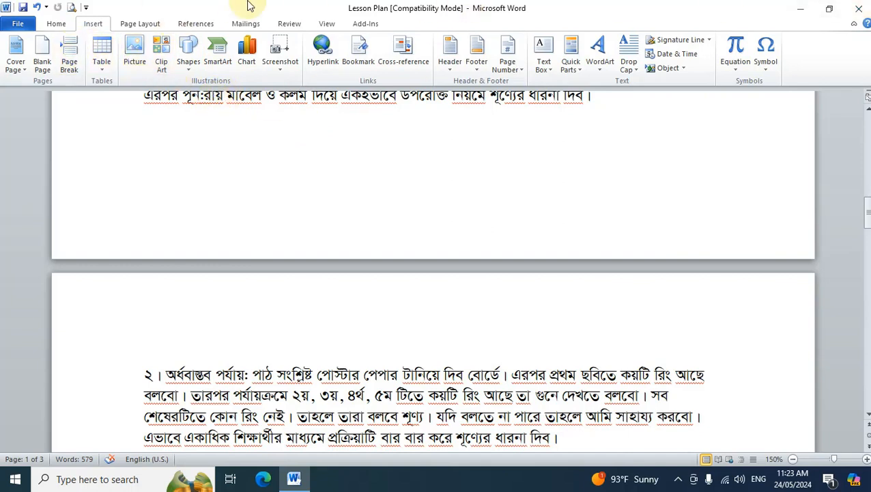
Undo the footer removal and check the file path at the end of the first page
click(38, 7)
click(38, 8)
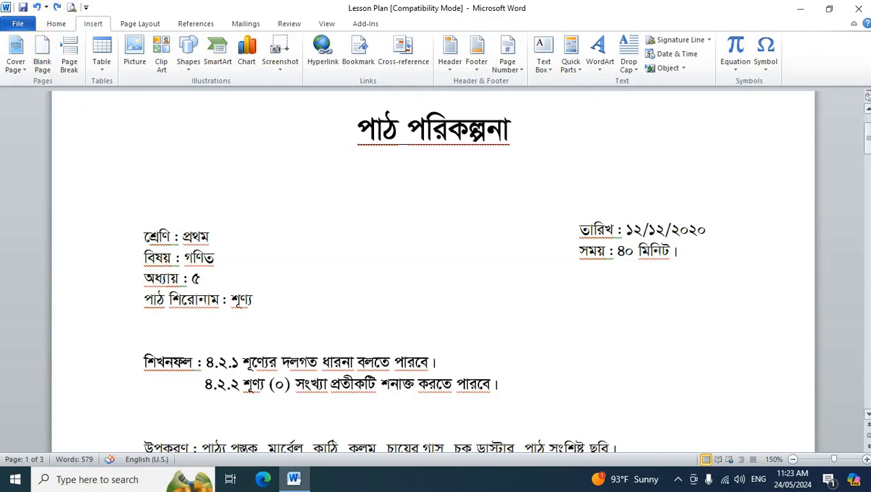
drag(867, 137, 850, 209)
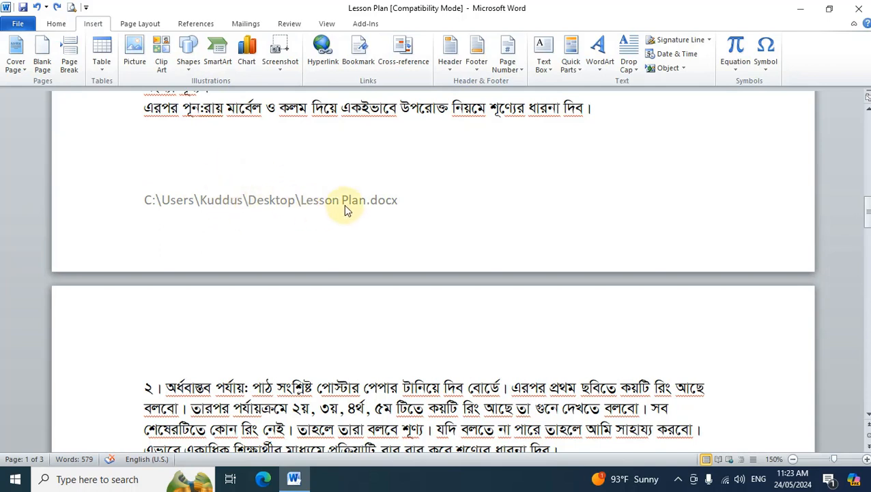
Save the Lesson Plan document and close it
click(23, 9)
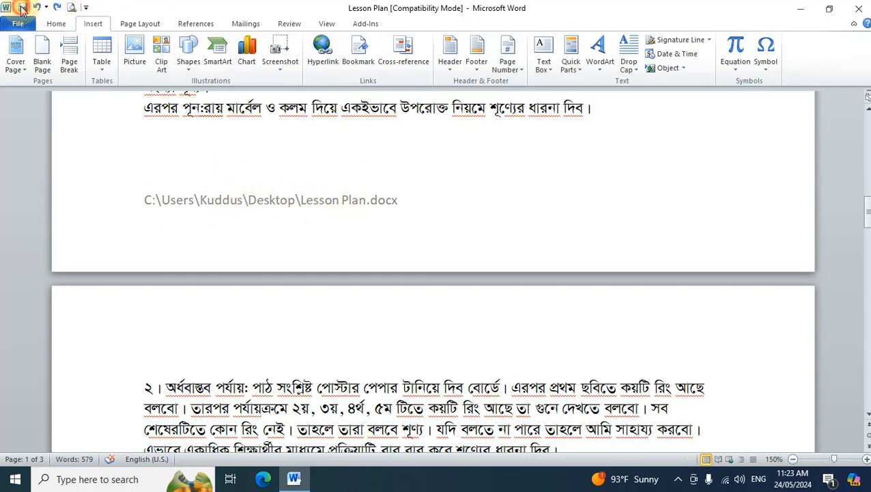
click(859, 8)
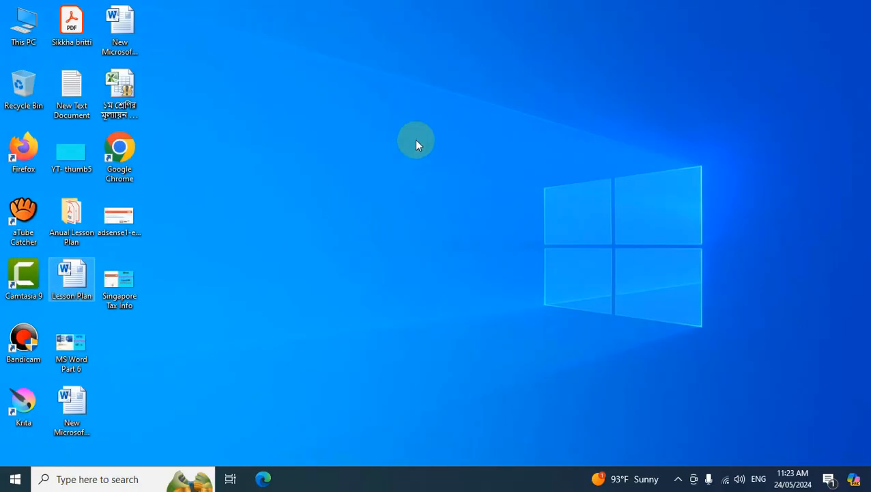
right_click(416, 139)
click(451, 180)
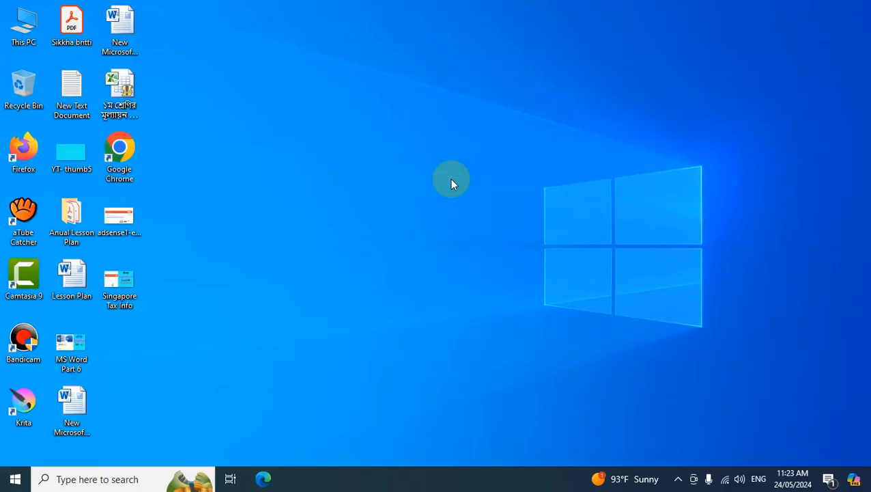